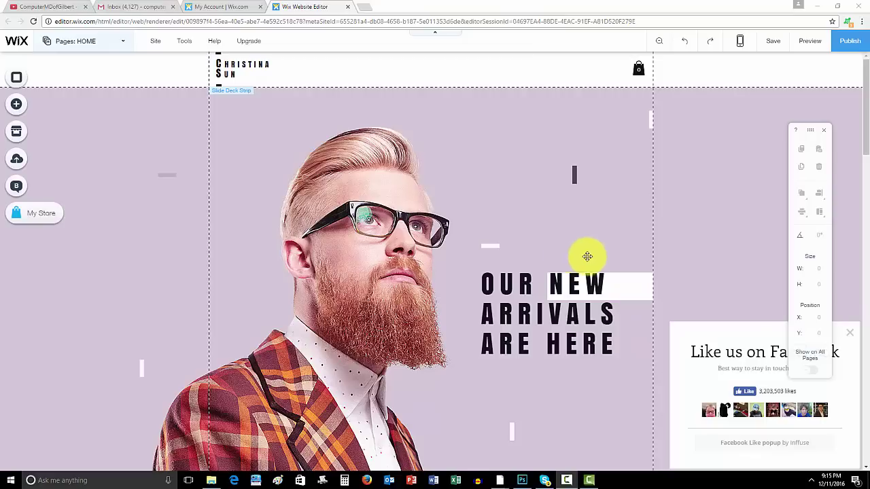
- Search the Wix App Market for the Wix Language Menu app and add it to the site
click(851, 335)
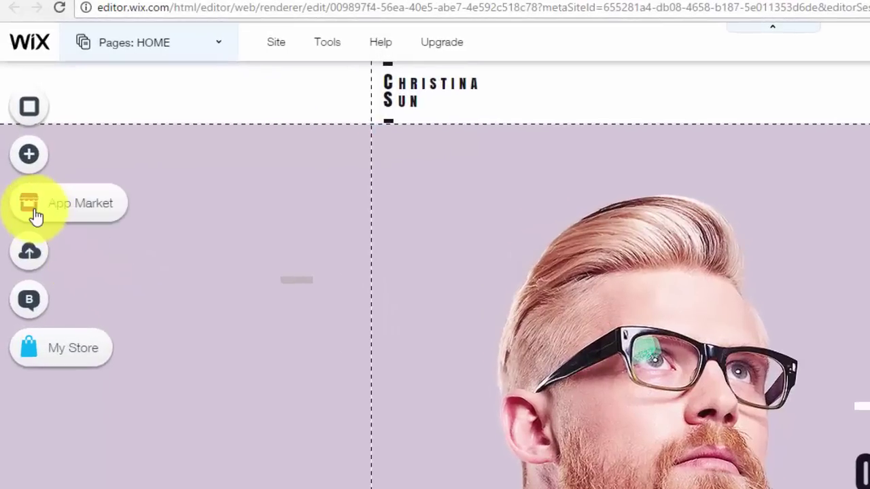
click(36, 216)
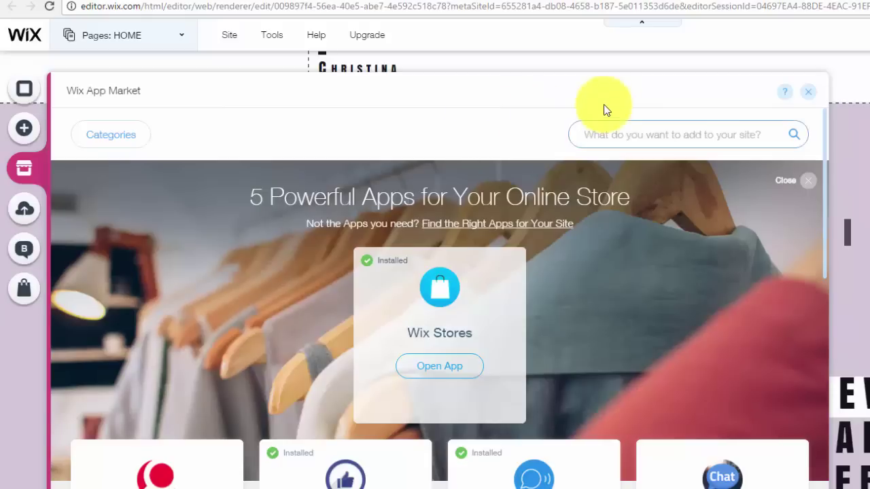
click(662, 141)
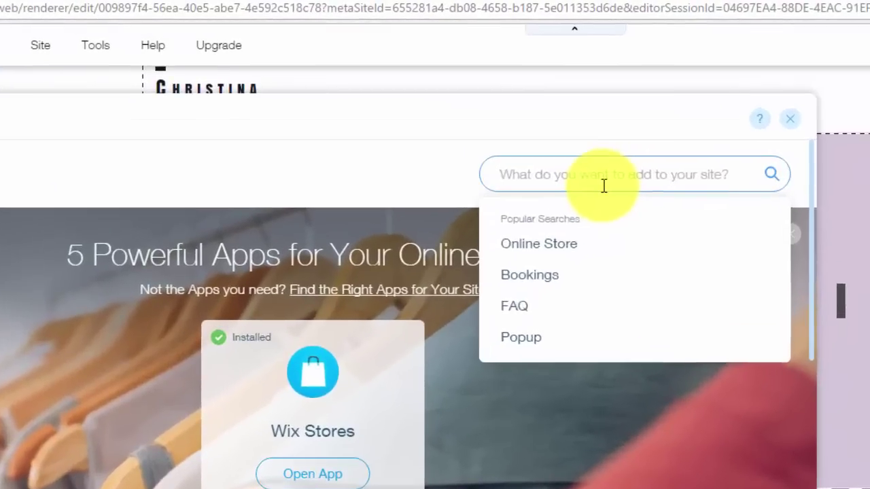
text(Wix Lan)
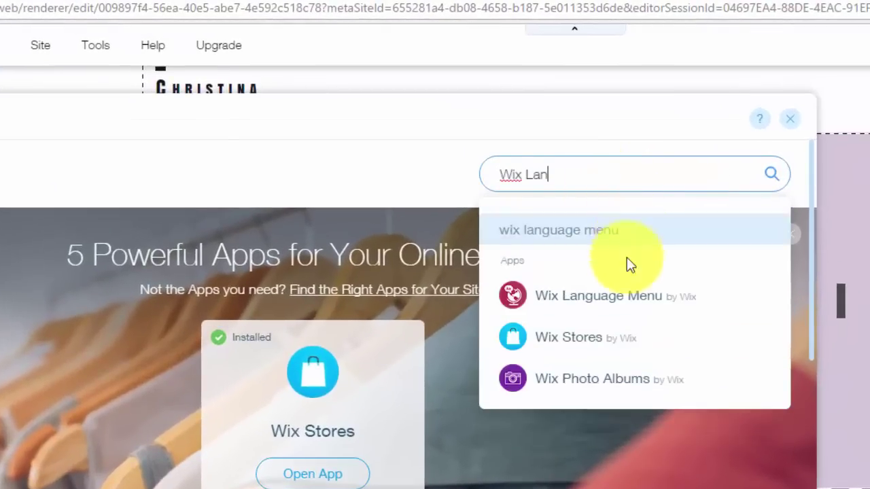
click(591, 304)
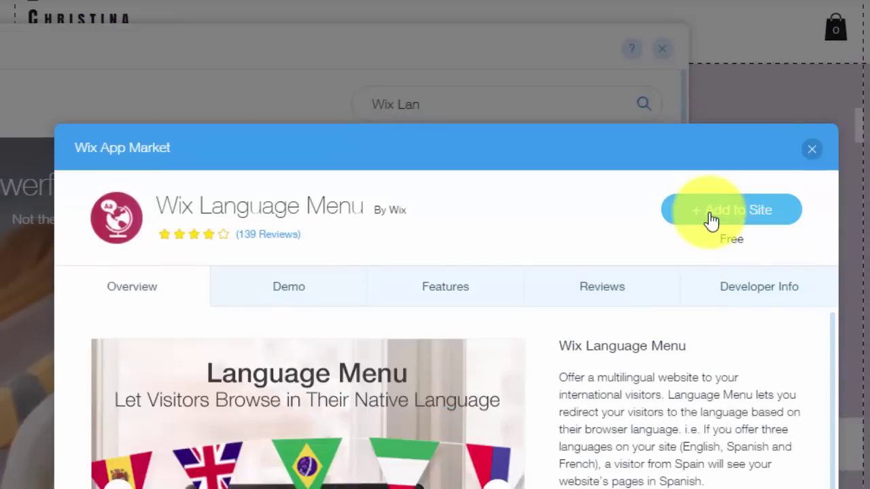
click(710, 218)
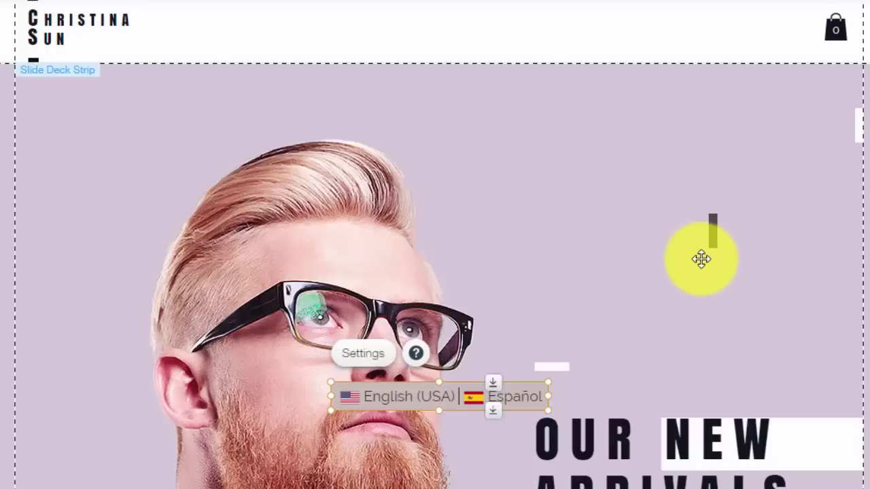
- Move the language menu to the start of the home page's slide strip, directly below the site logo
drag(435, 406, 130, 104)
click(129, 164)
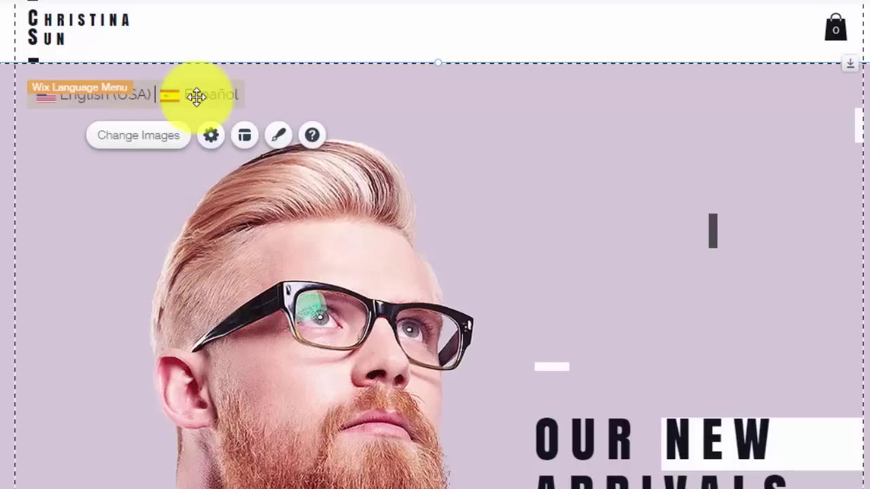
- Read the Duplicate Pages instructions in the language menu's settings, and close the settings
click(87, 99)
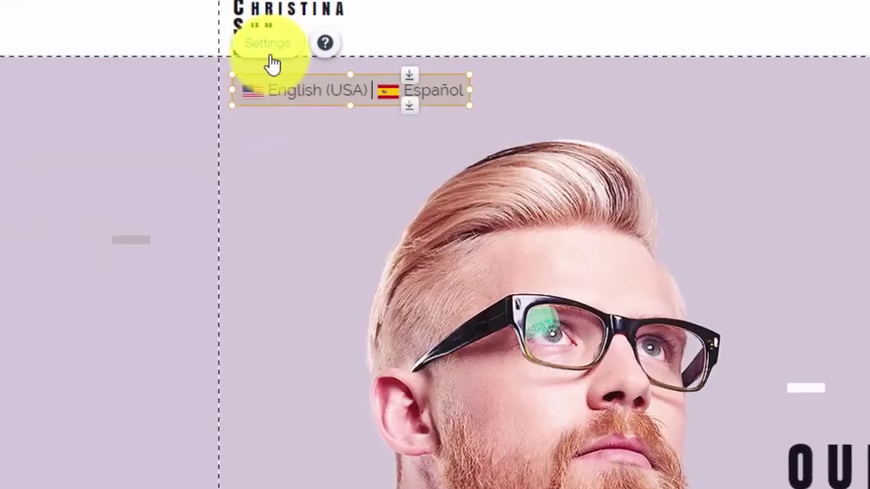
click(65, 52)
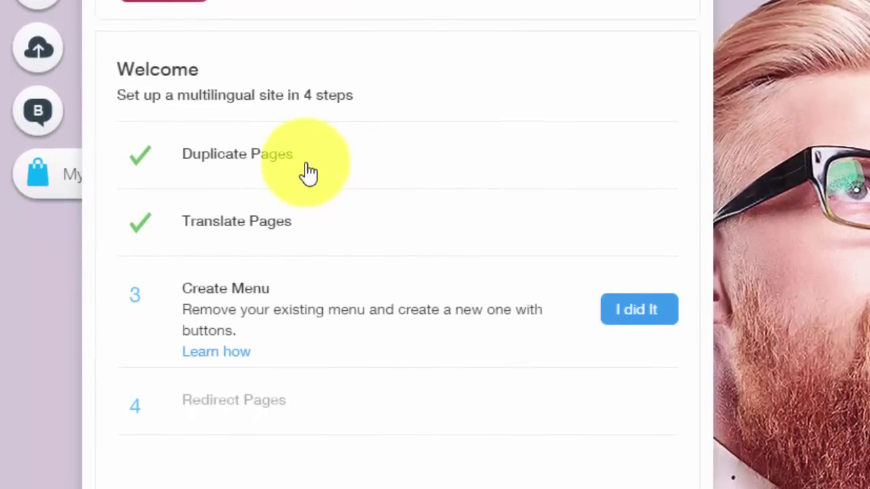
click(307, 172)
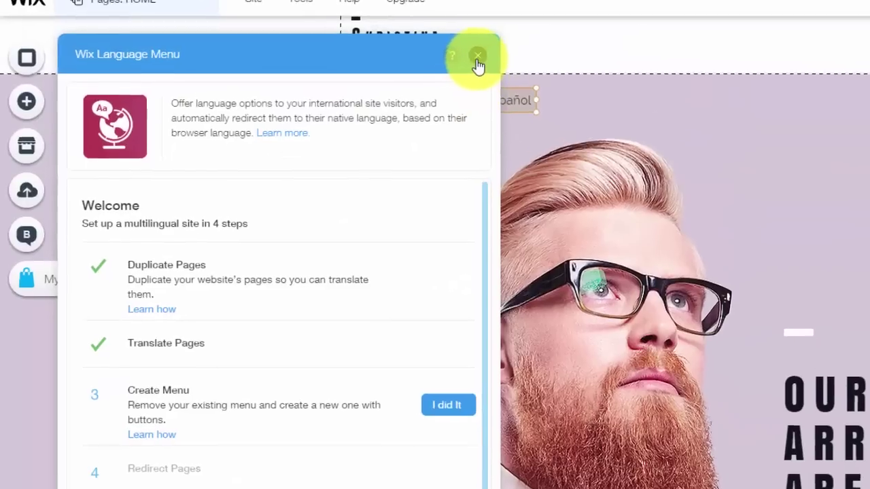
click(475, 48)
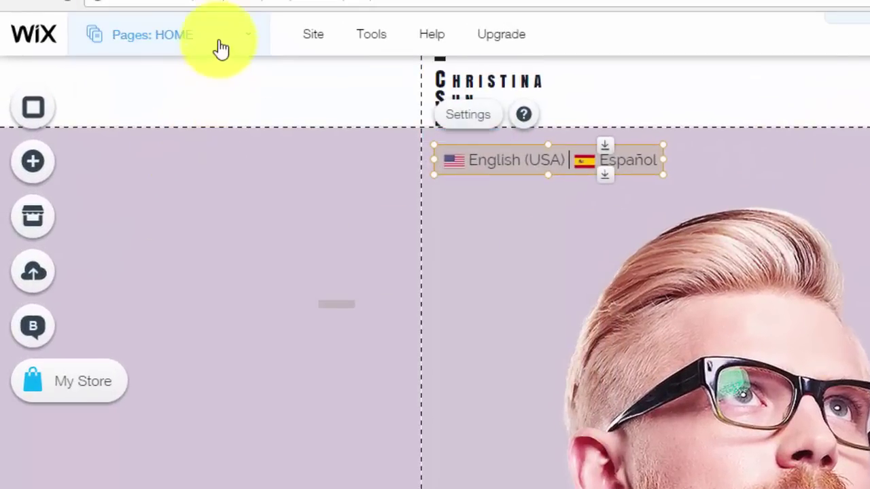
- Duplicate the SUNGLASSES page, keeping the name Copy of SUNGLASSES
click(220, 47)
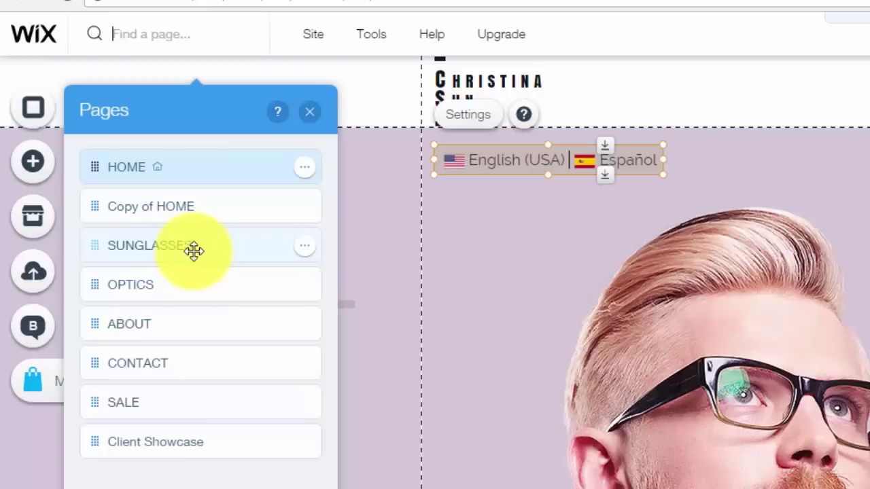
click(306, 248)
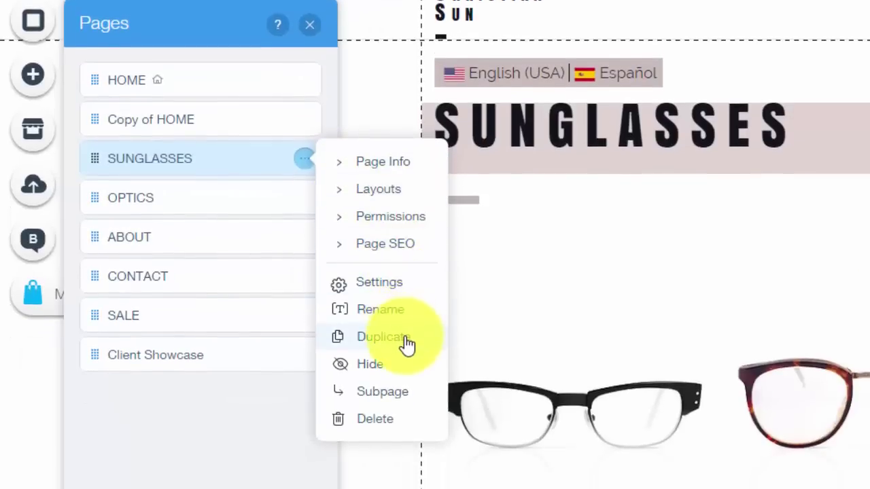
click(405, 345)
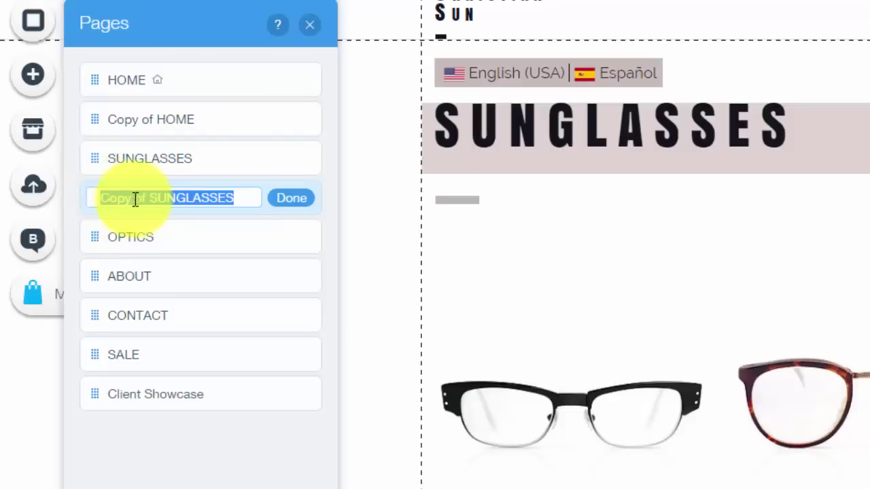
click(296, 201)
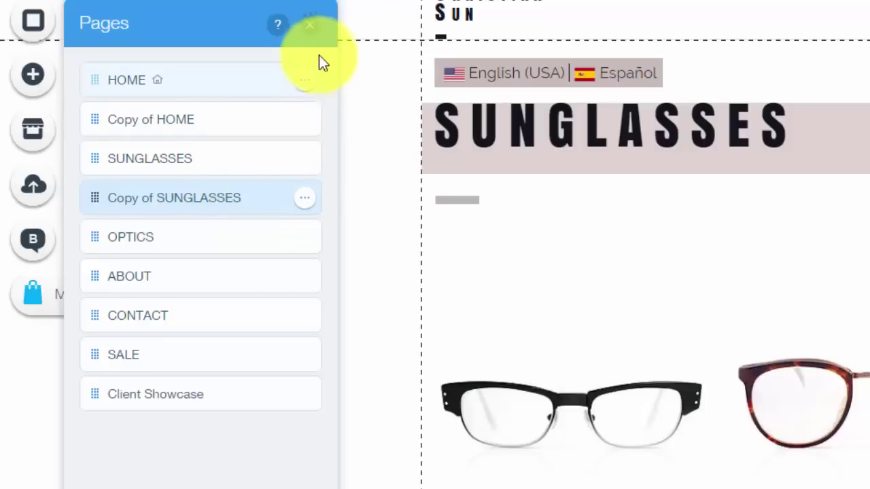
click(311, 29)
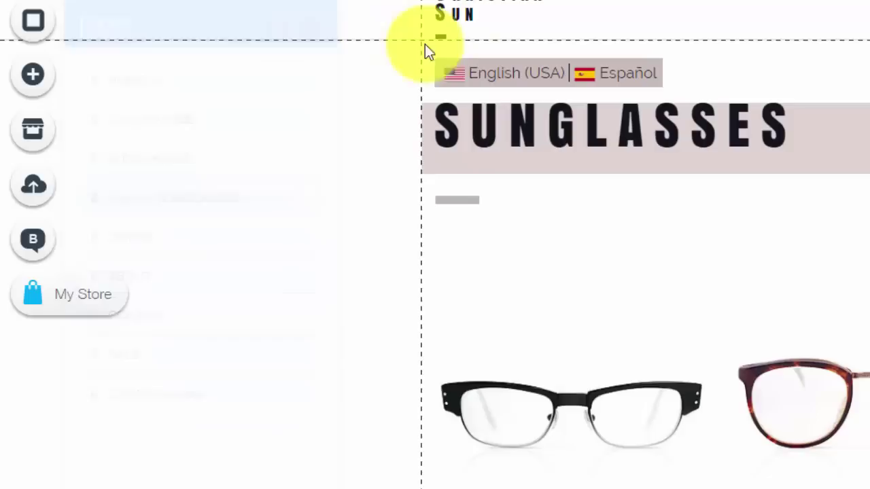
- Review the Translate Pages and Create Menu instructions in the language menu's settings, and close the settings
click(474, 72)
click(462, 35)
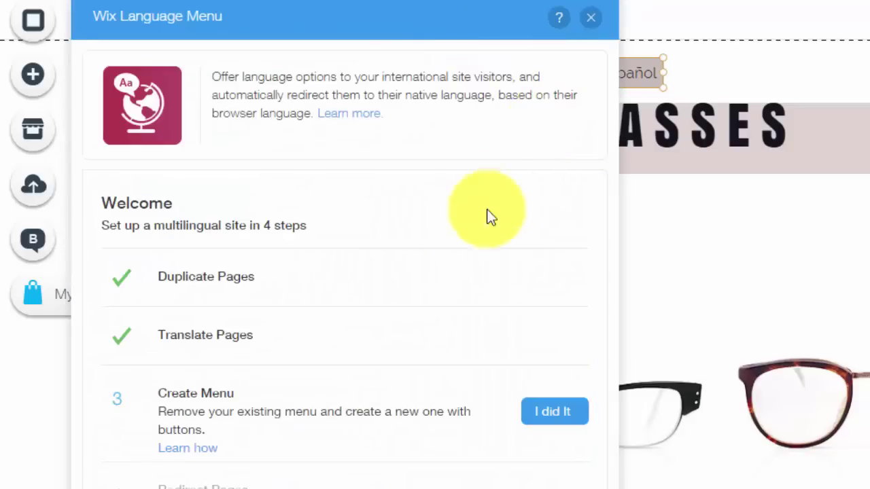
click(221, 335)
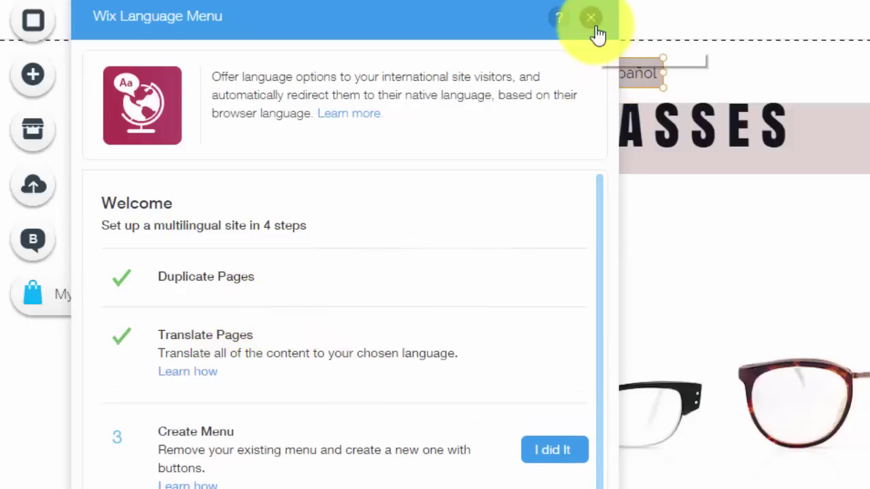
click(590, 18)
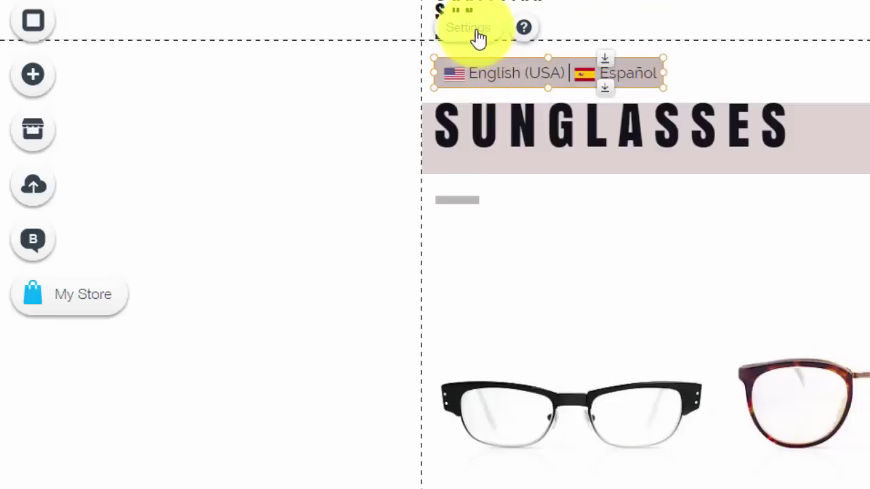
click(476, 30)
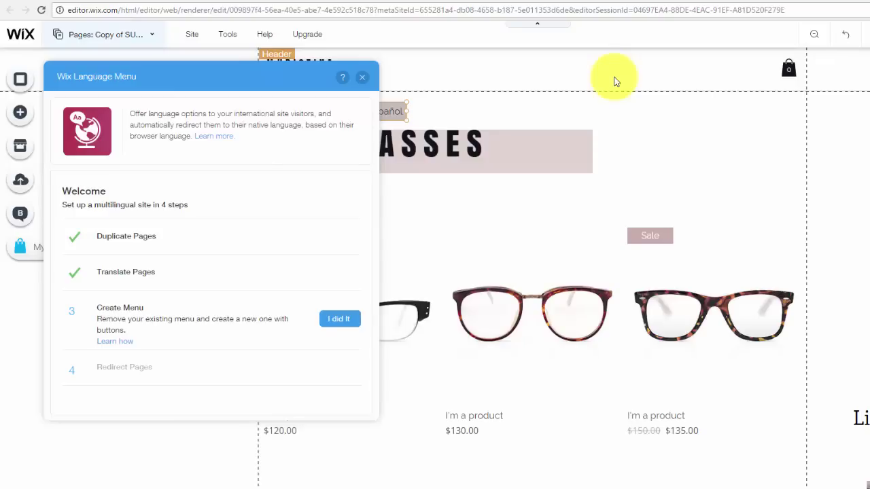
click(362, 77)
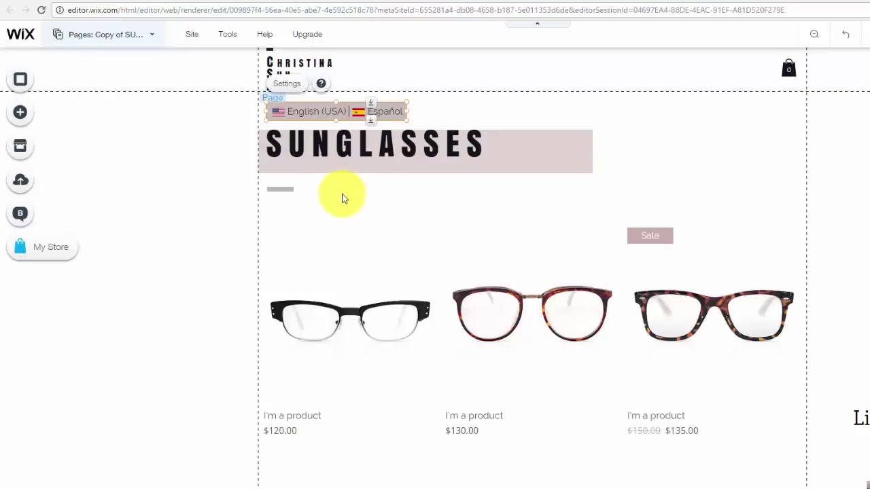
- Switch the editor to the HOME page and close the page list
click(125, 36)
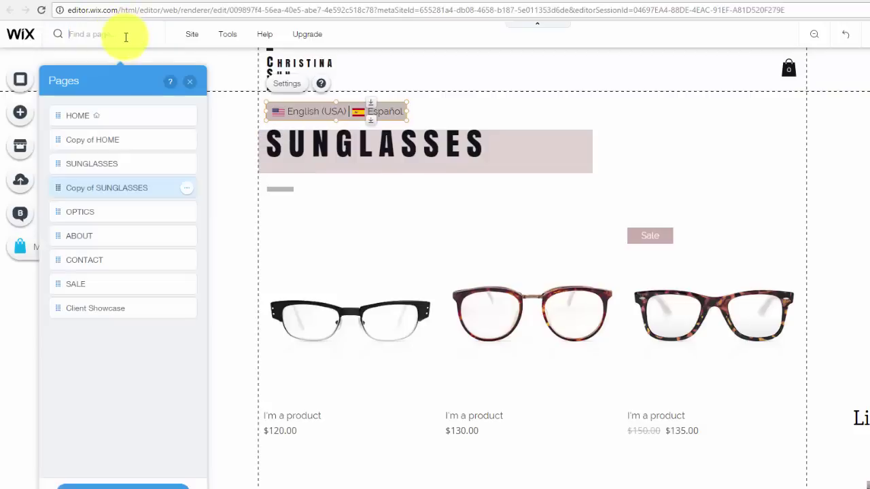
click(129, 122)
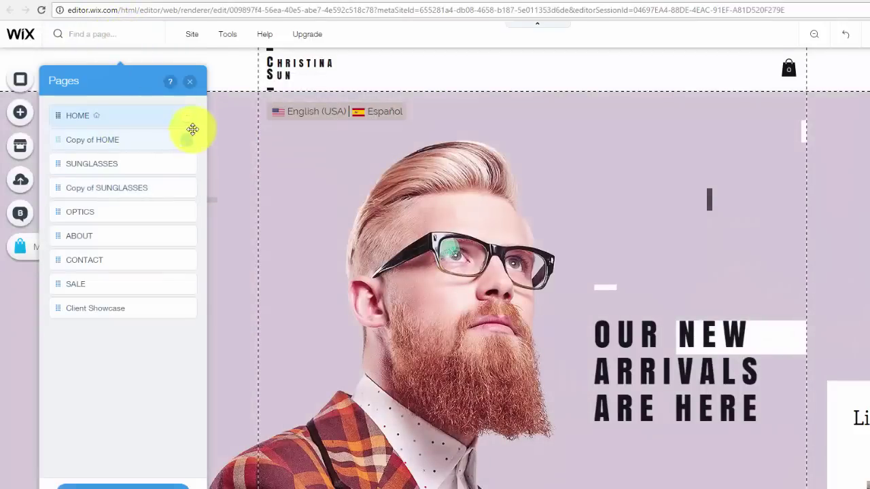
click(189, 82)
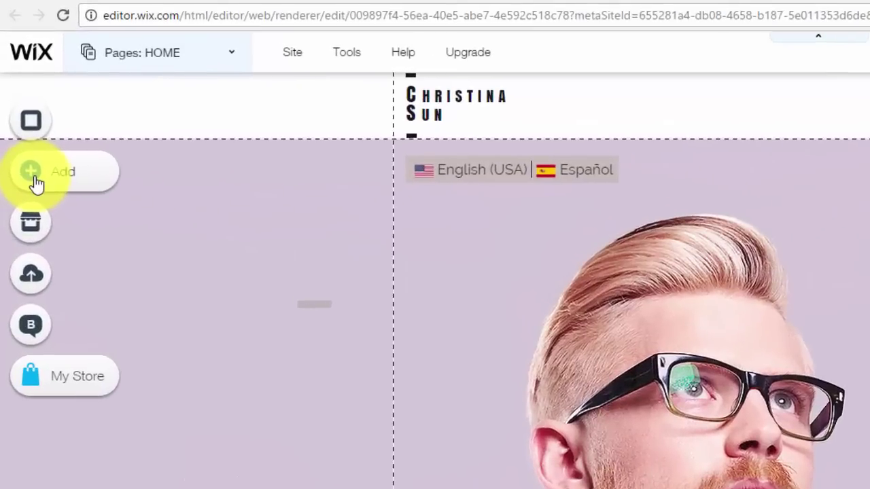
- Add the solid black themed button to the home page and place it just below the language menu, aligned with its start
click(36, 182)
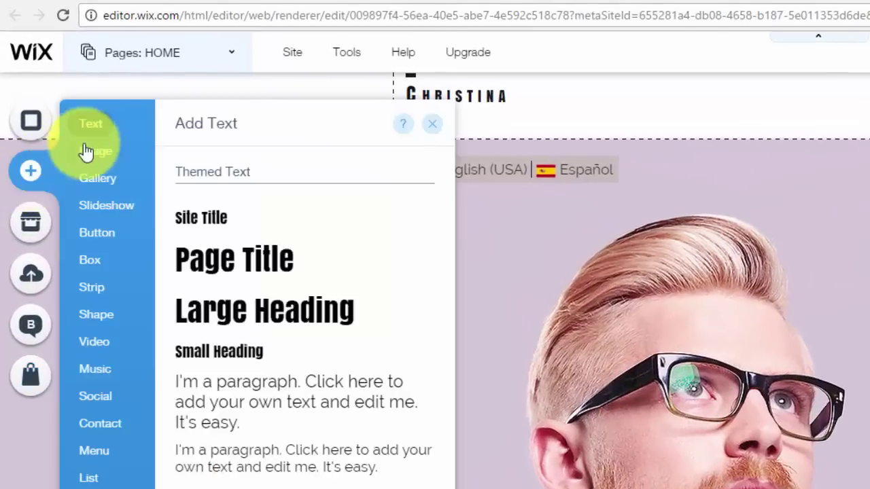
mouse_move(103, 233)
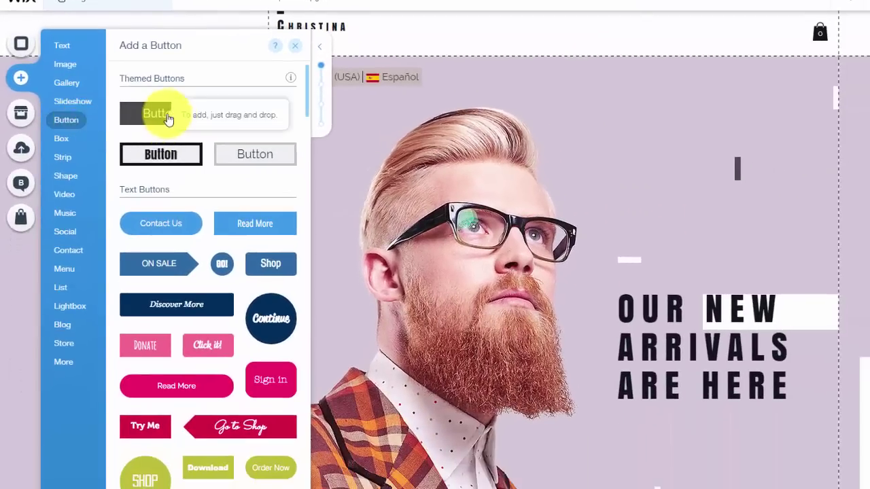
scroll(220, 306, down, 5)
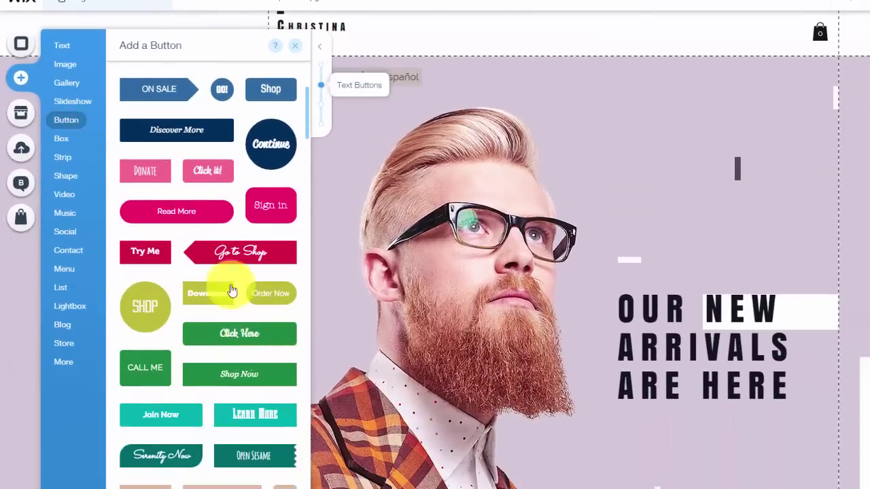
scroll(241, 244, down, 2)
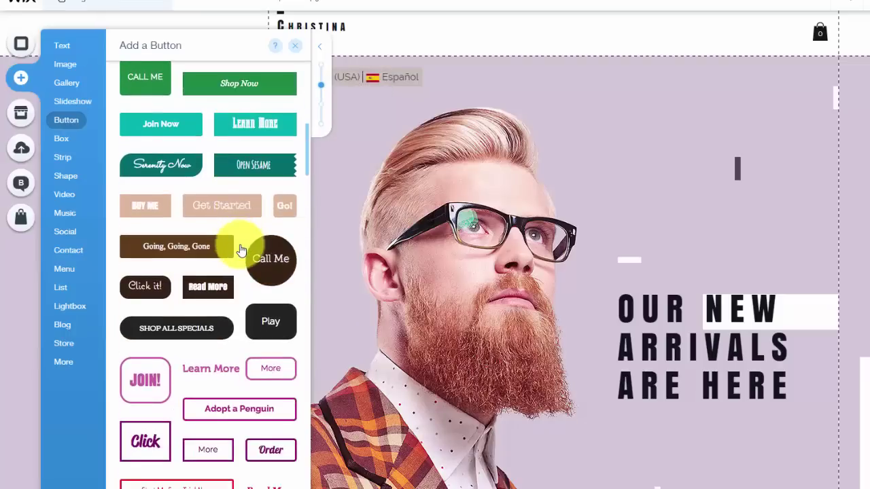
scroll(238, 246, up, 5)
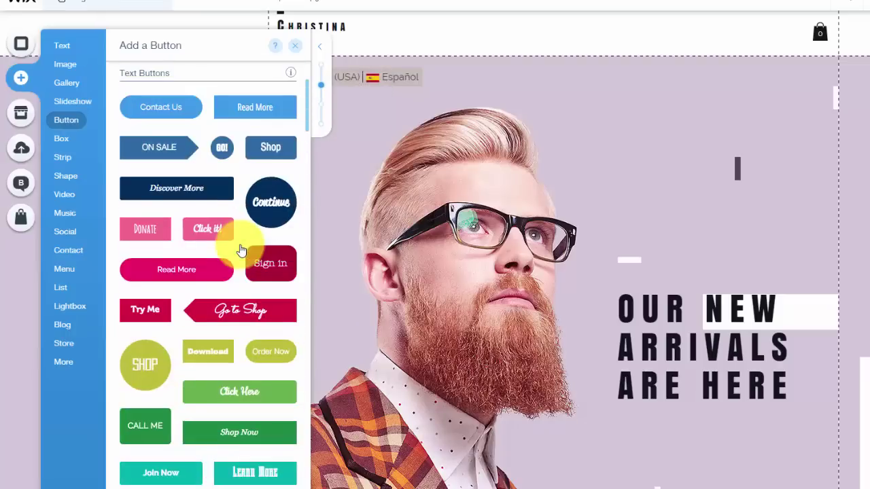
scroll(193, 143, up, 2)
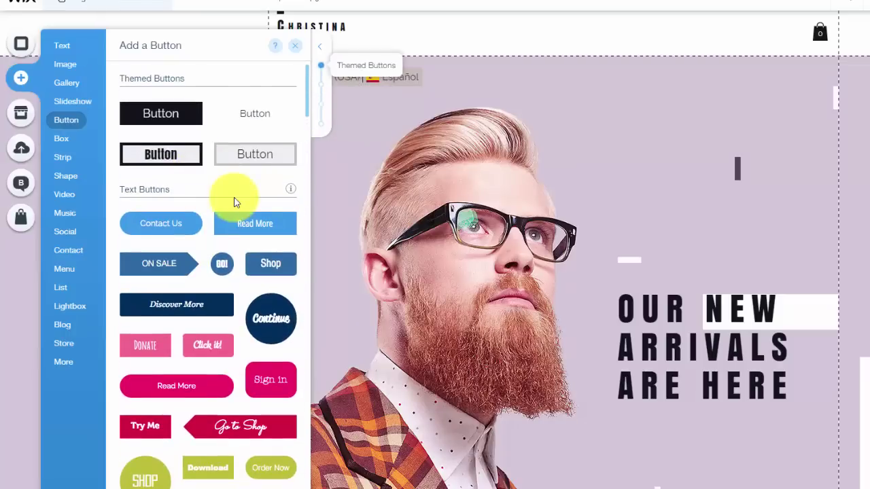
click(176, 112)
drag(549, 281, 309, 121)
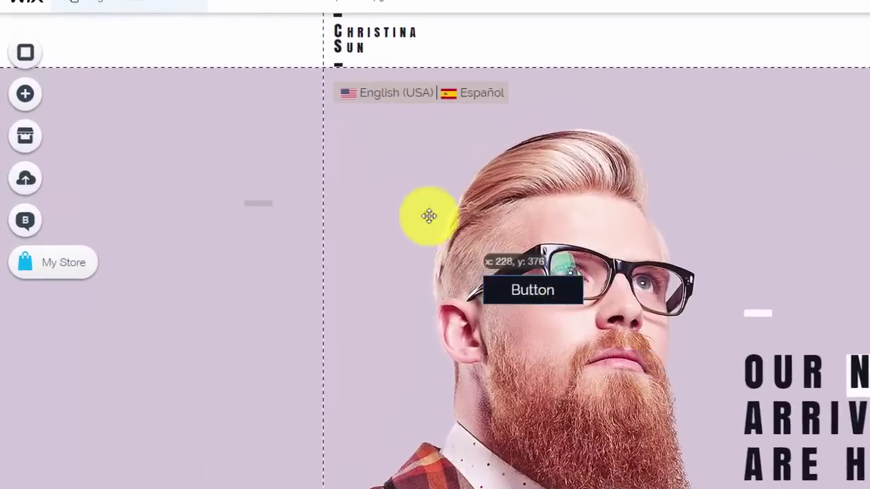
drag(392, 154, 404, 151)
- Change the new button's text to Home
double_click(403, 151)
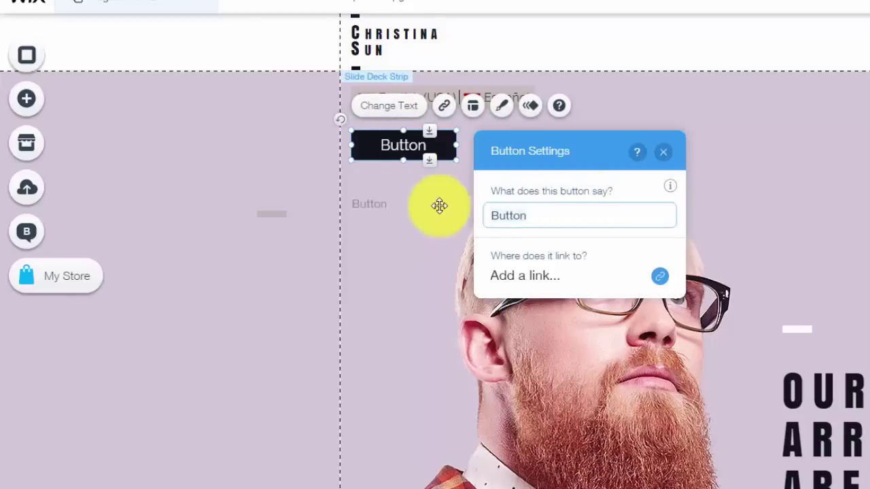
triple_click(556, 219)
key(BackSpace)
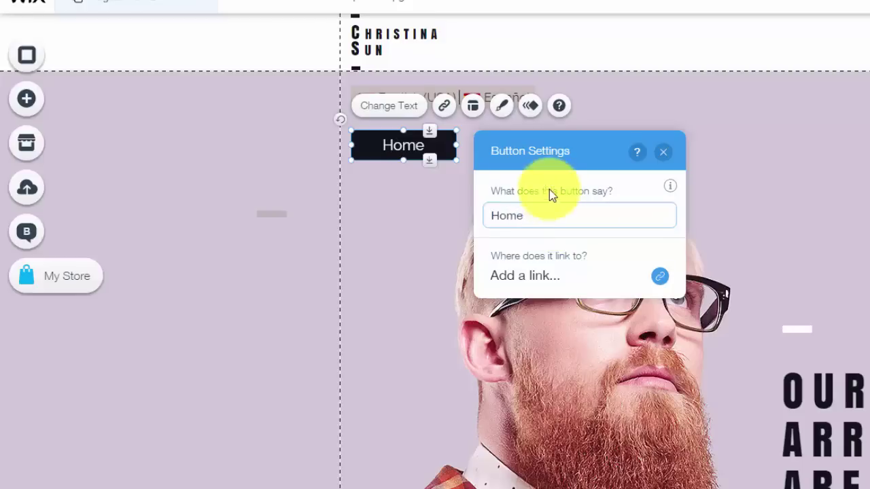
- Link the Home button to the Copy of HOME page and close the button settings
click(649, 284)
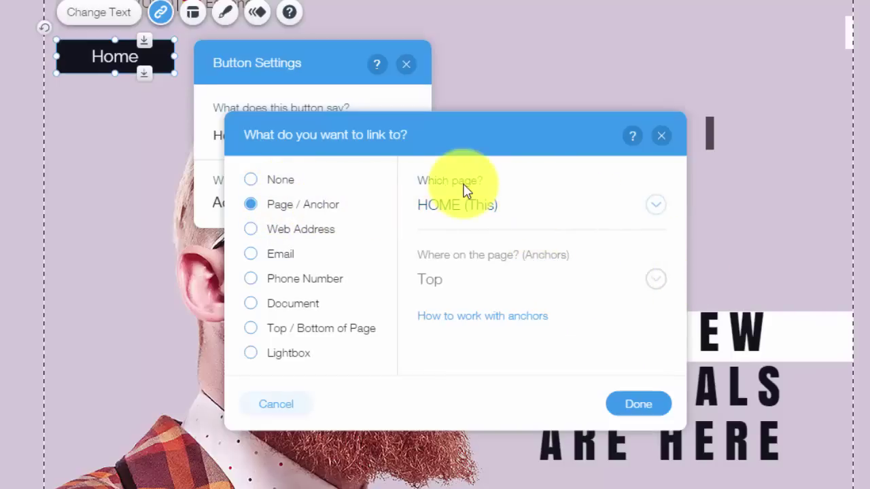
click(651, 221)
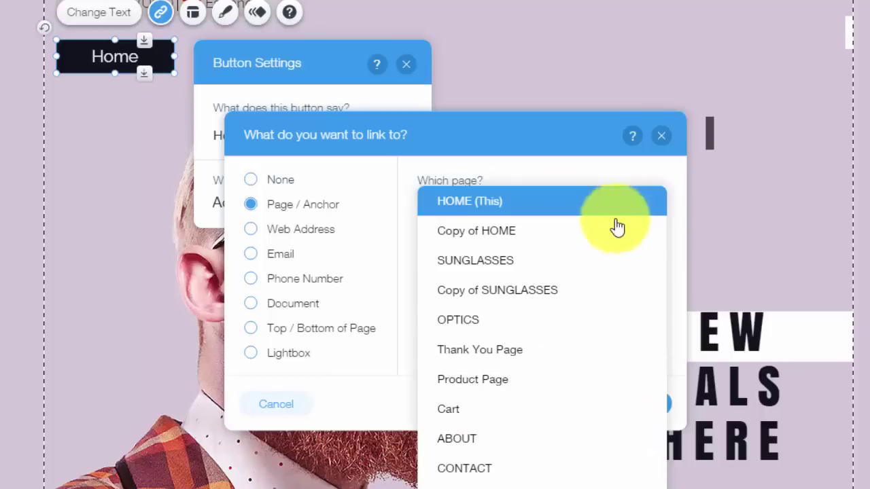
click(494, 235)
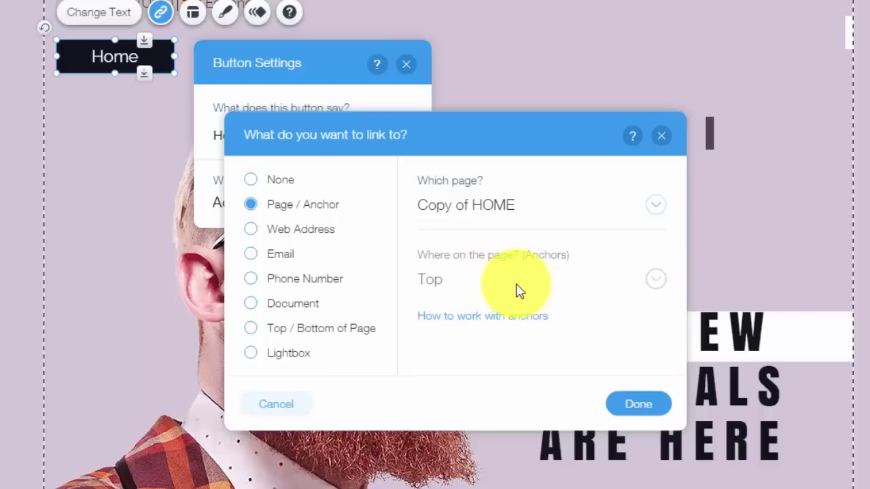
click(658, 404)
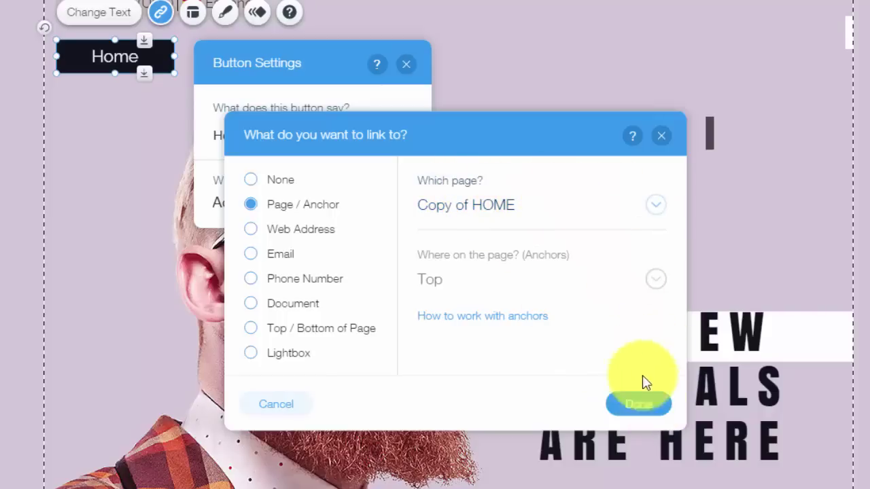
click(642, 408)
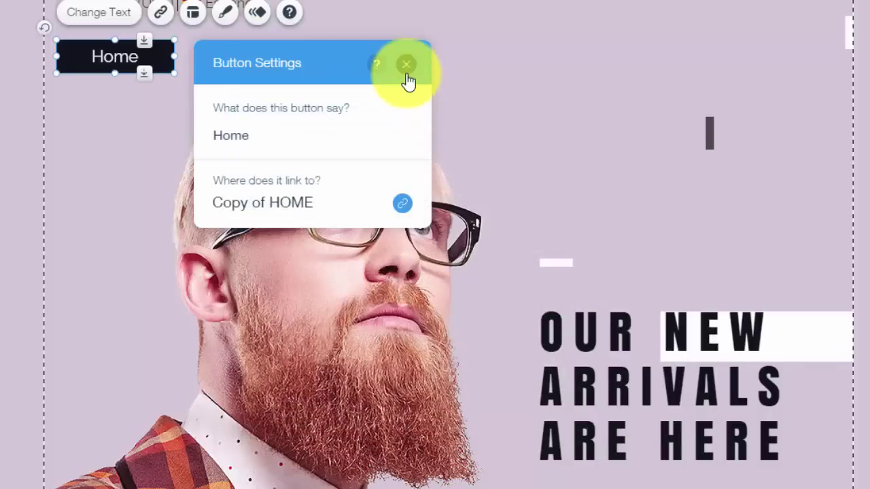
click(406, 64)
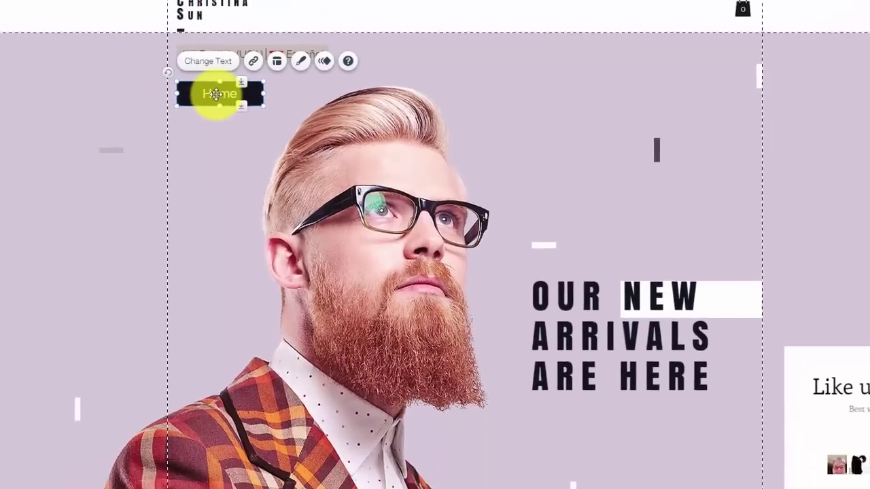
- Try placing the Home button outside the page's gridlines, and return it to just below the language menu
drag(216, 93, 118, 81)
drag(187, 102, 188, 111)
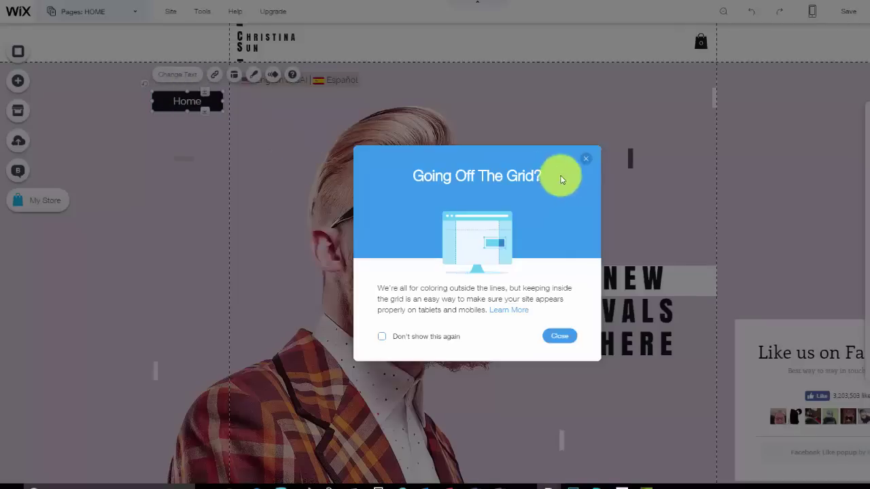
click(586, 163)
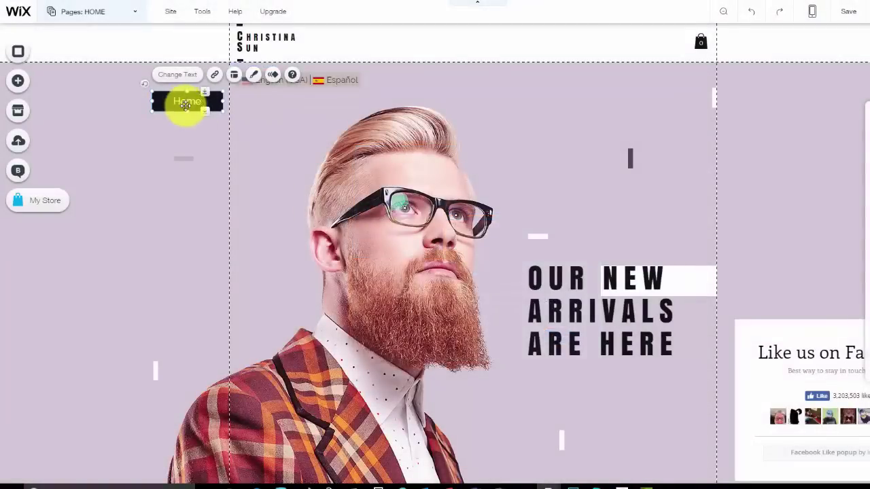
drag(185, 106, 266, 114)
click(258, 155)
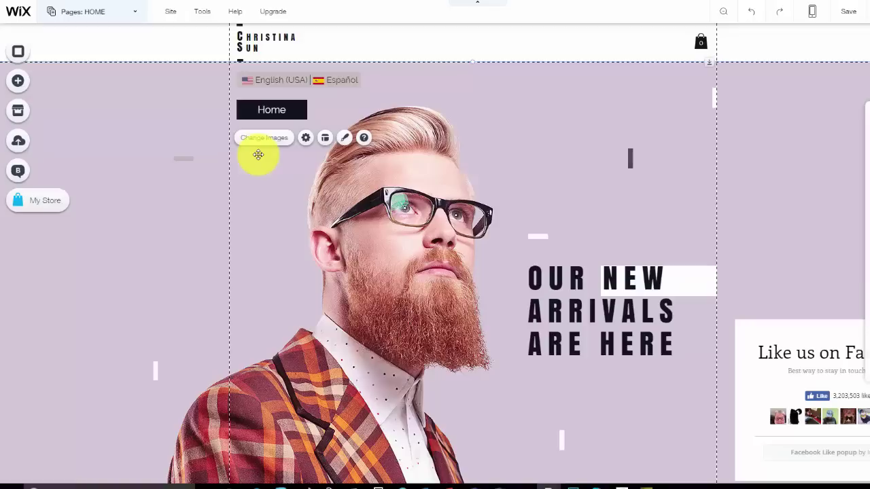
click(265, 110)
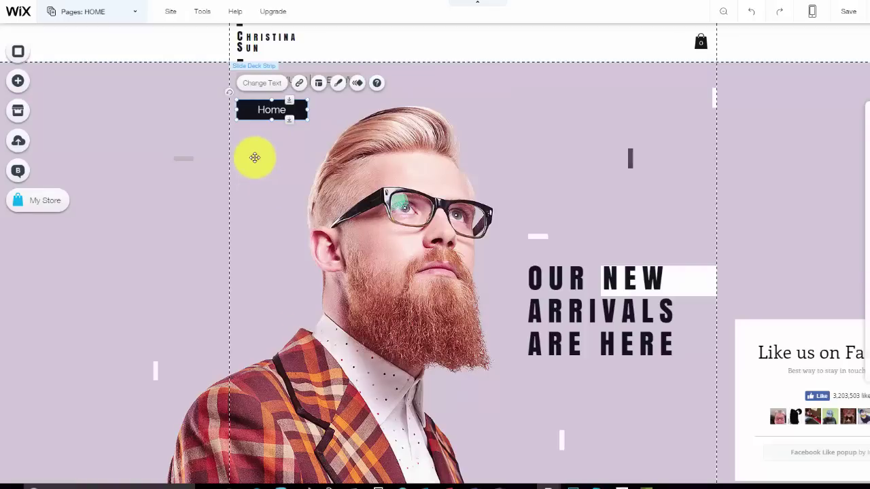
click(357, 81)
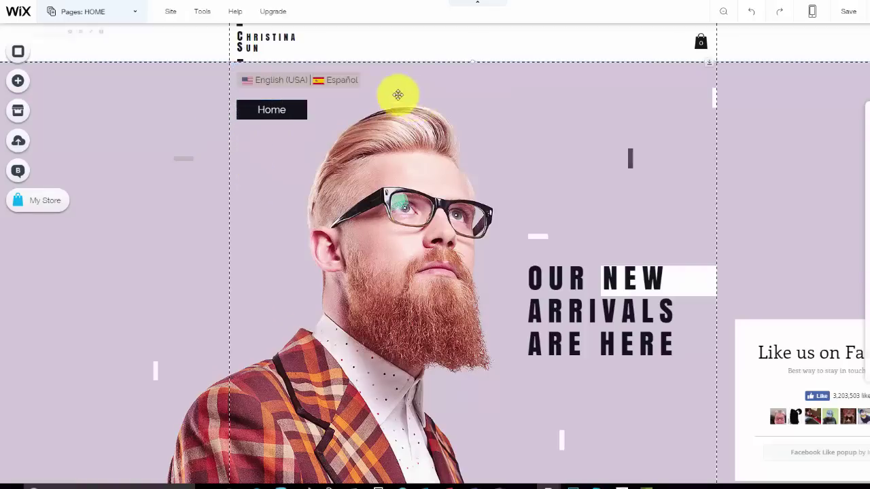
- In the language menu's settings, mark the Create Menu step as done and start the Redirect Pages step
click(267, 60)
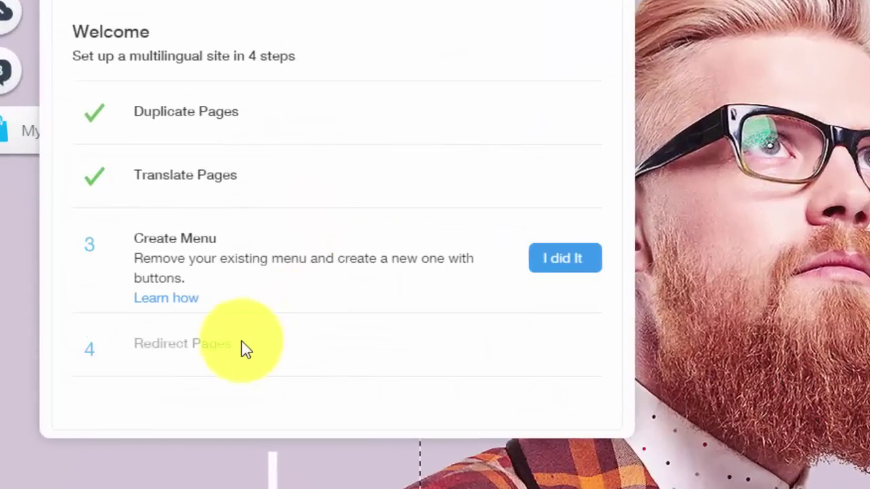
click(586, 265)
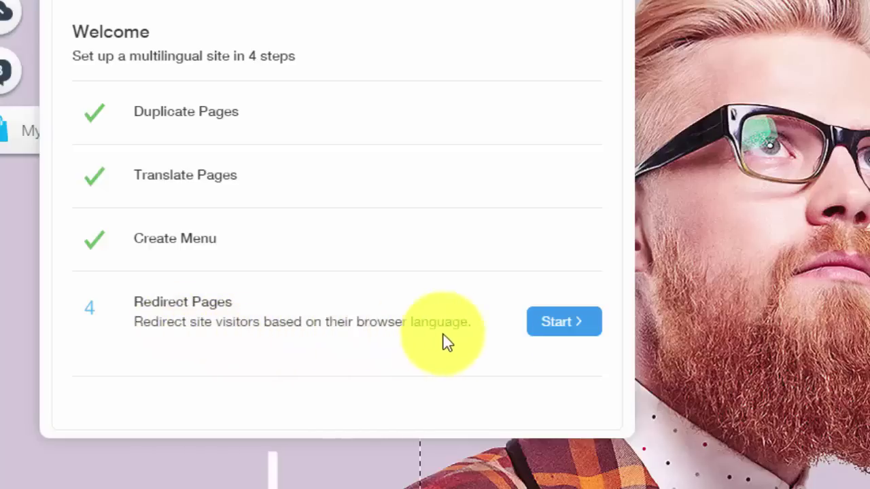
click(554, 324)
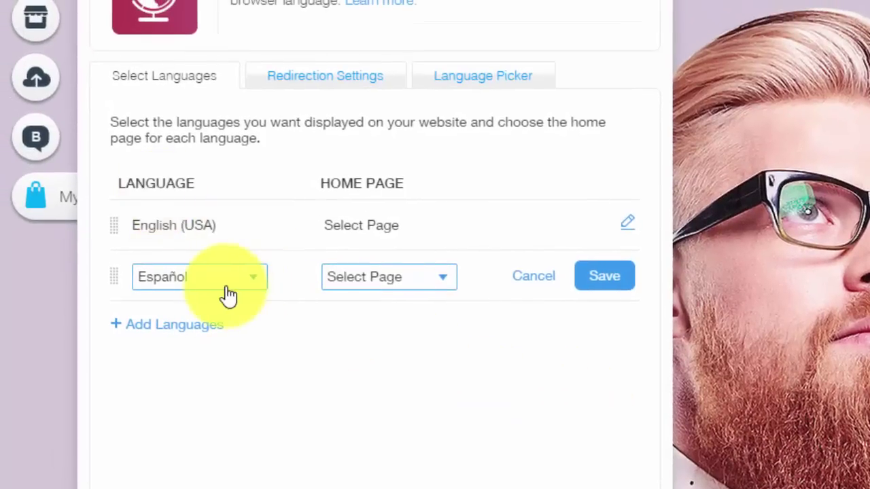
- Set the home page for English (USA) to HOME and save that language entry
click(627, 223)
click(385, 226)
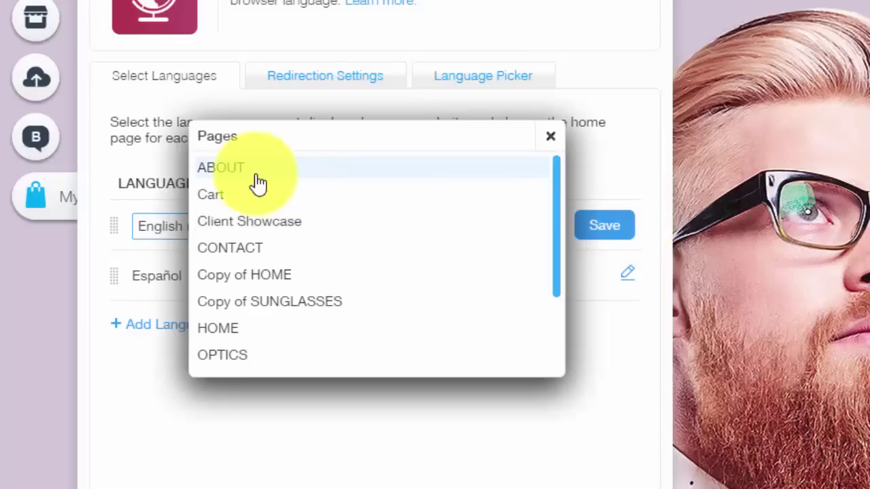
scroll(492, 237, down, 2)
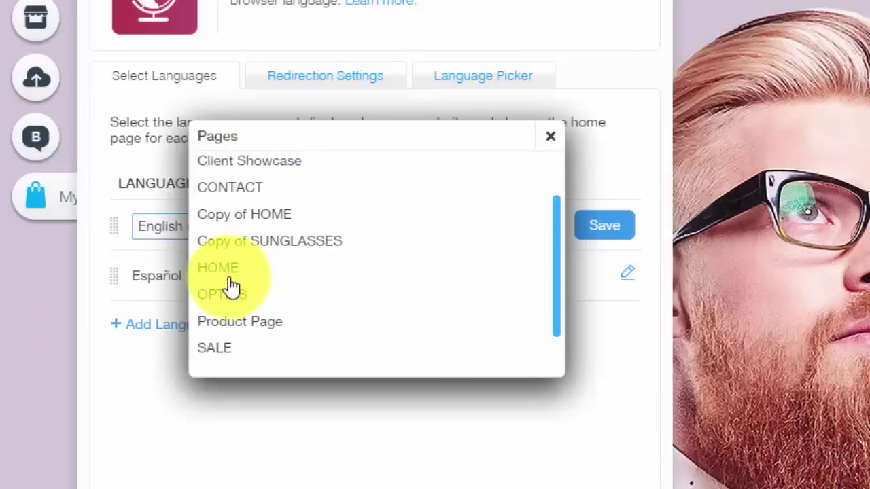
click(226, 271)
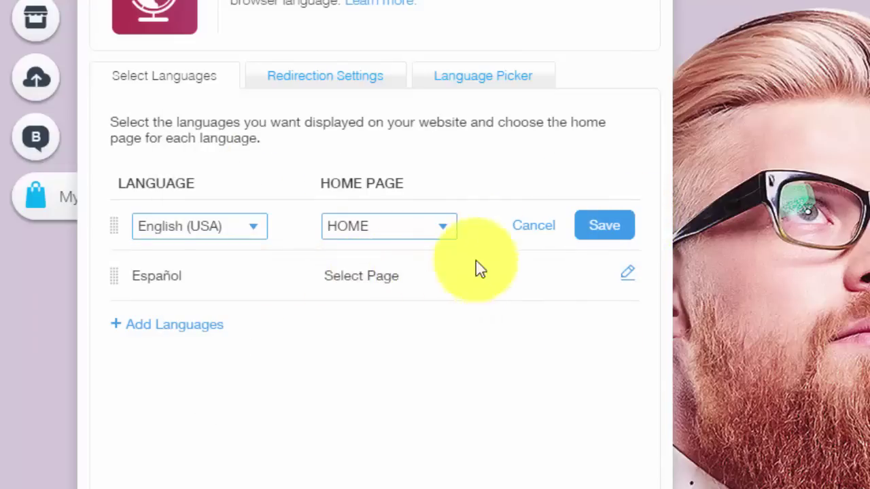
click(608, 227)
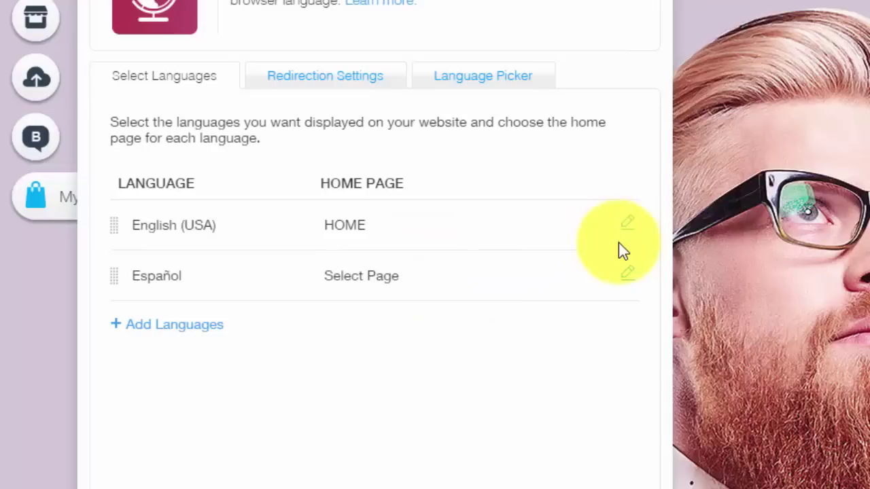
- Set the home page for Español to Copy of HOME and save that language entry
click(623, 277)
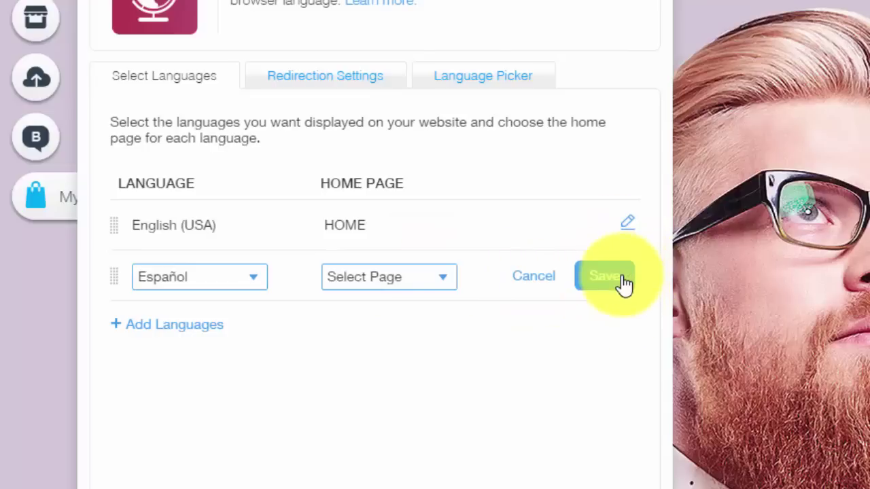
click(440, 291)
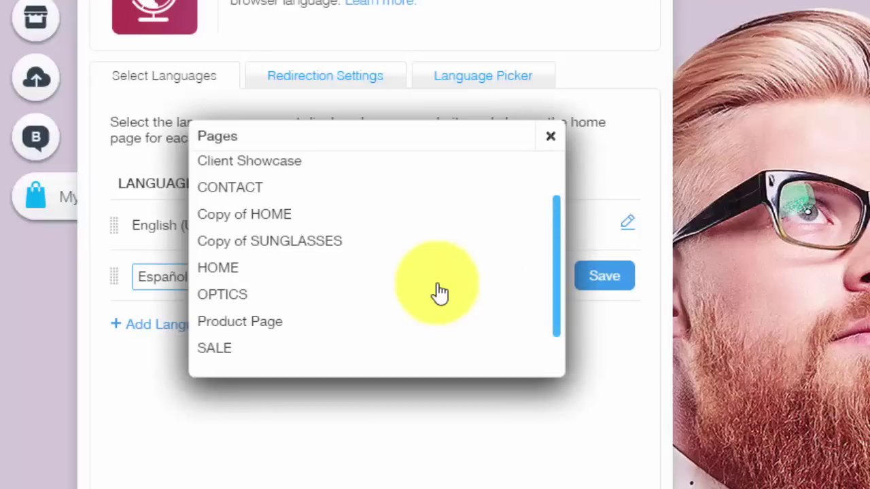
click(284, 216)
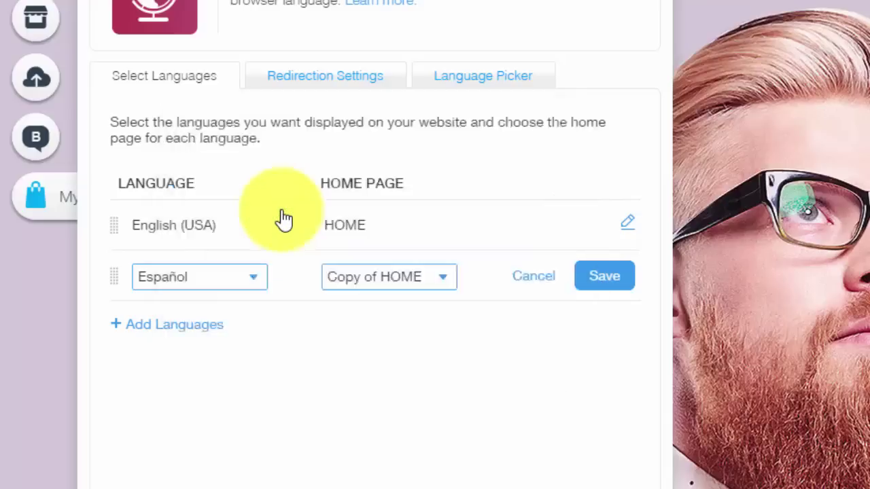
click(604, 277)
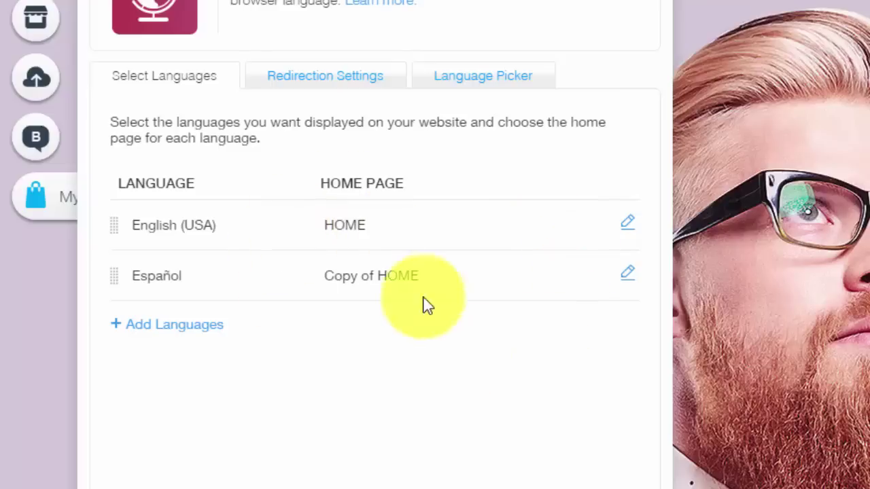
- Choose English - EN as the default language in the redirection settings and review the language redirect options
click(333, 79)
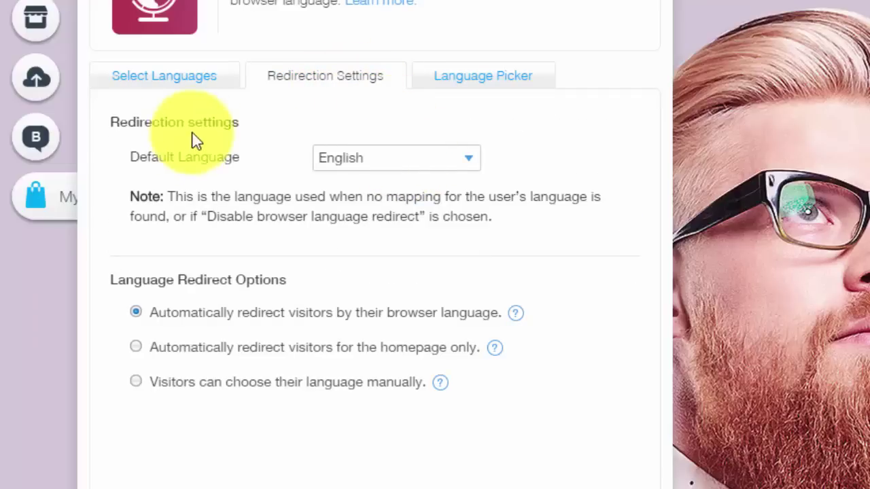
click(382, 180)
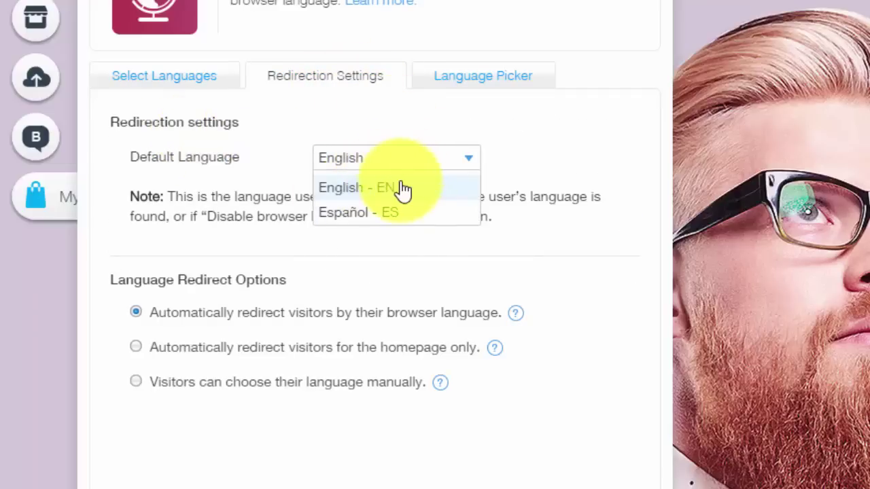
click(402, 189)
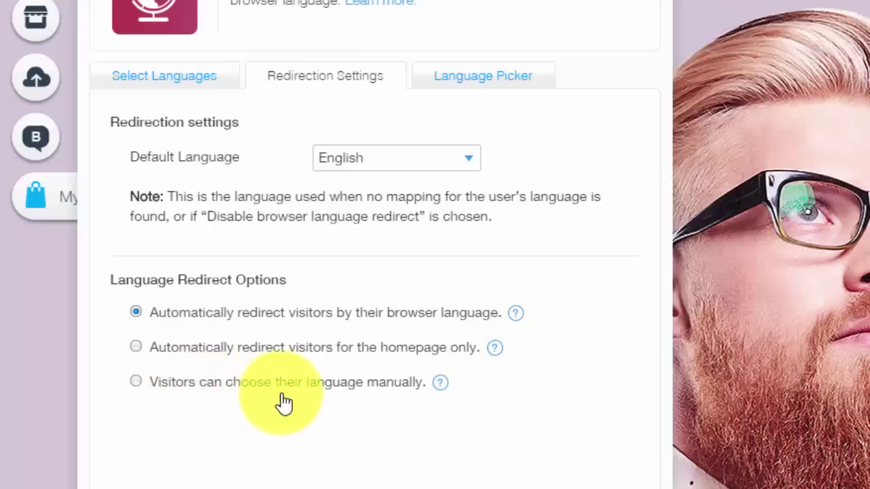
mouse_move(442, 384)
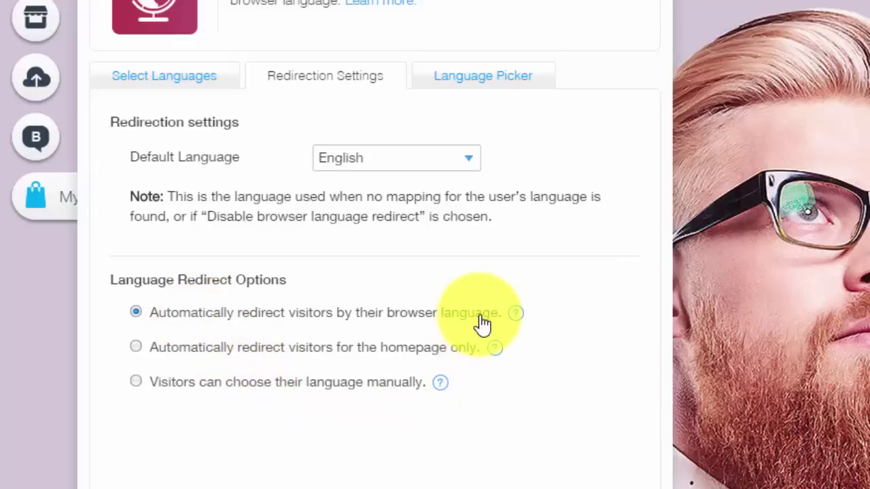
- Review the language picker's style, text color and widget options beside the language menu, and close the settings
click(490, 94)
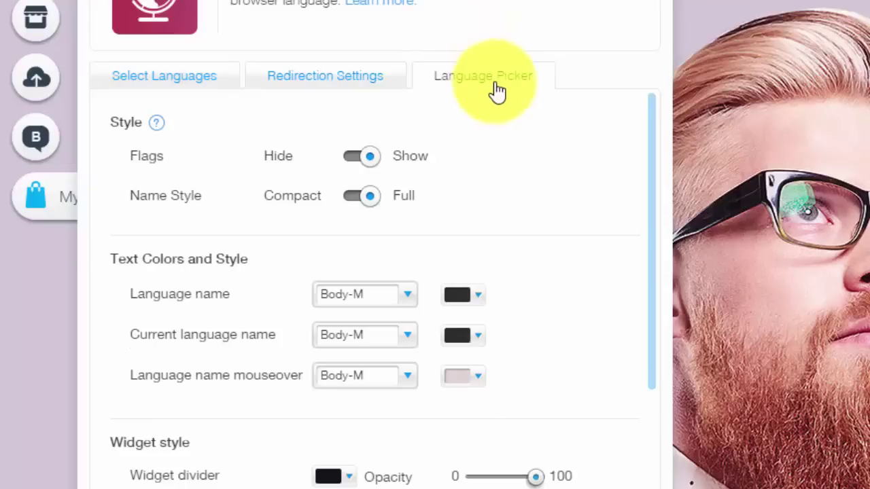
scroll(569, 189, down, 5)
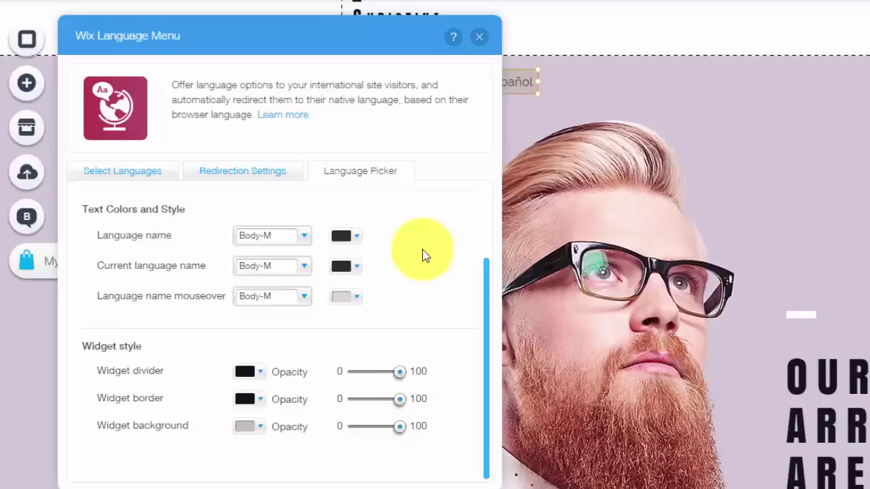
scroll(422, 256, up, 3)
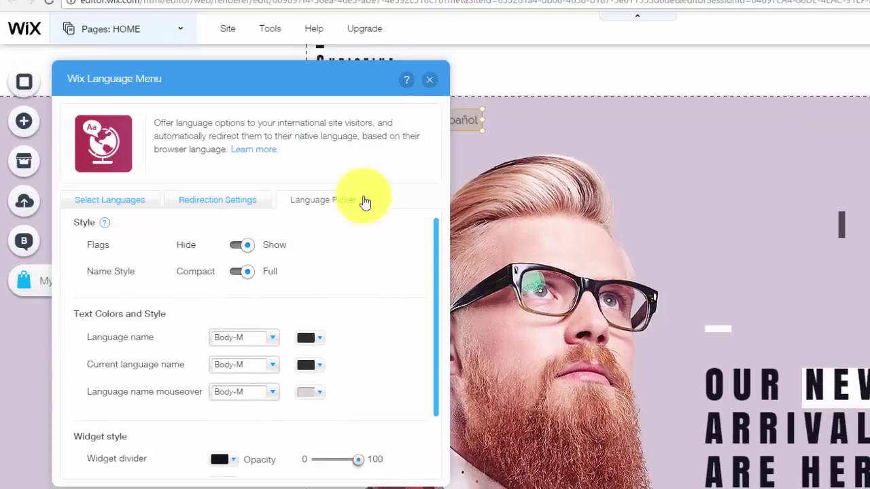
drag(350, 68, 743, 194)
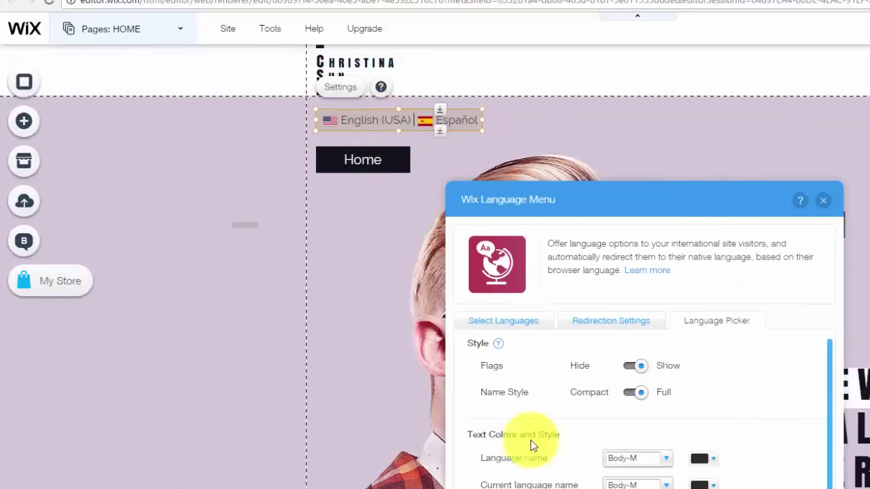
scroll(720, 411, down, 1)
scroll(727, 414, down, 2)
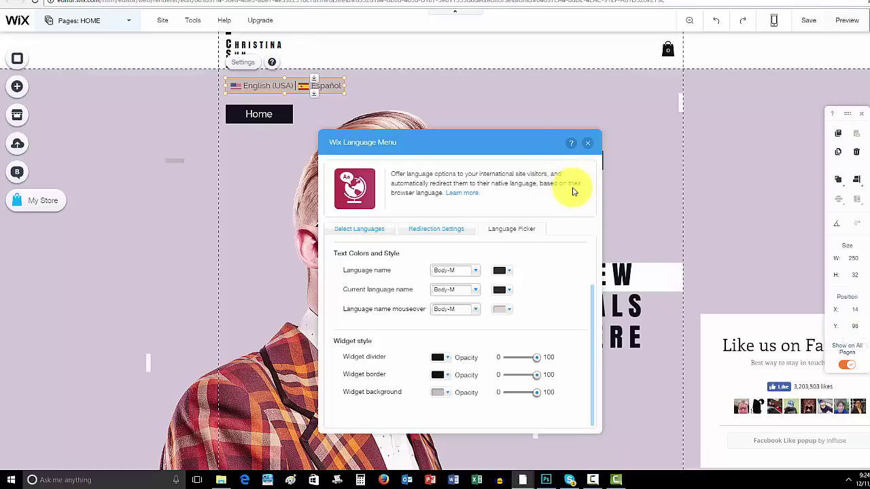
click(587, 143)
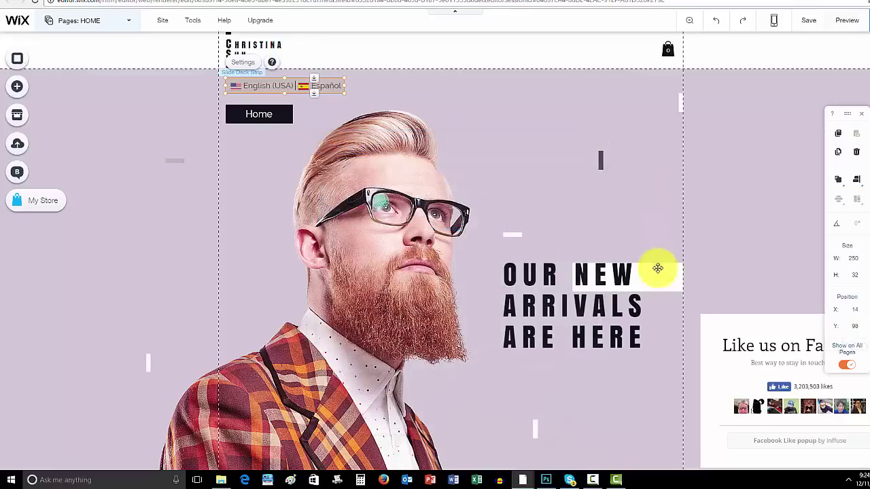